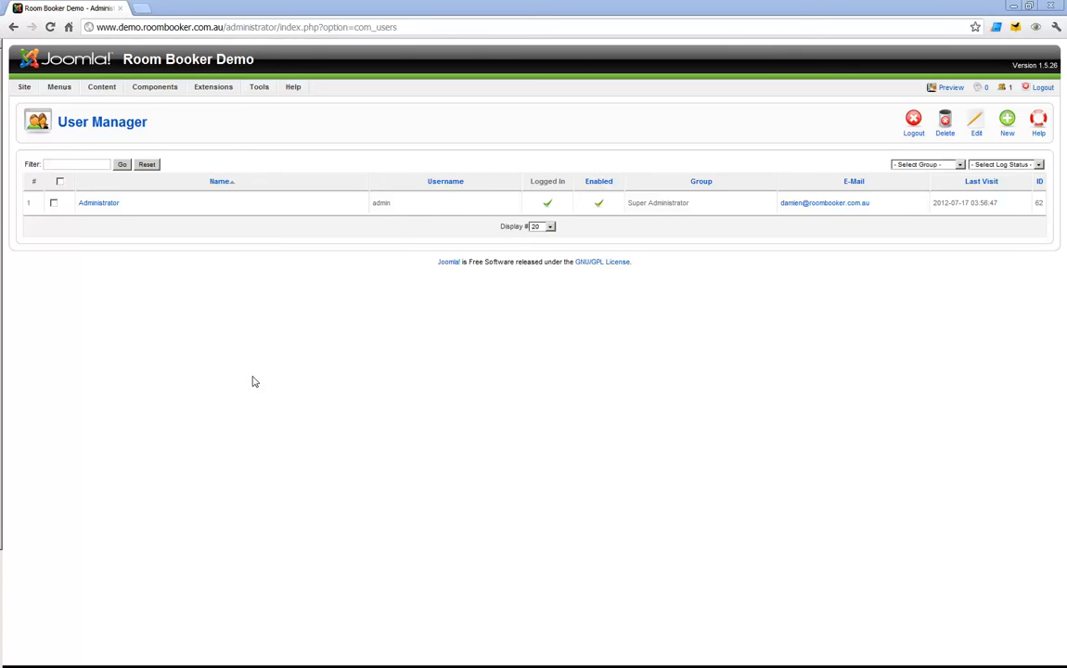
Go to the User Manager and start creating a new user account.
{"action": "mouse_move", "coordinate": [134, 84]}
{"action": "mouse_move", "coordinate": [259, 88]}
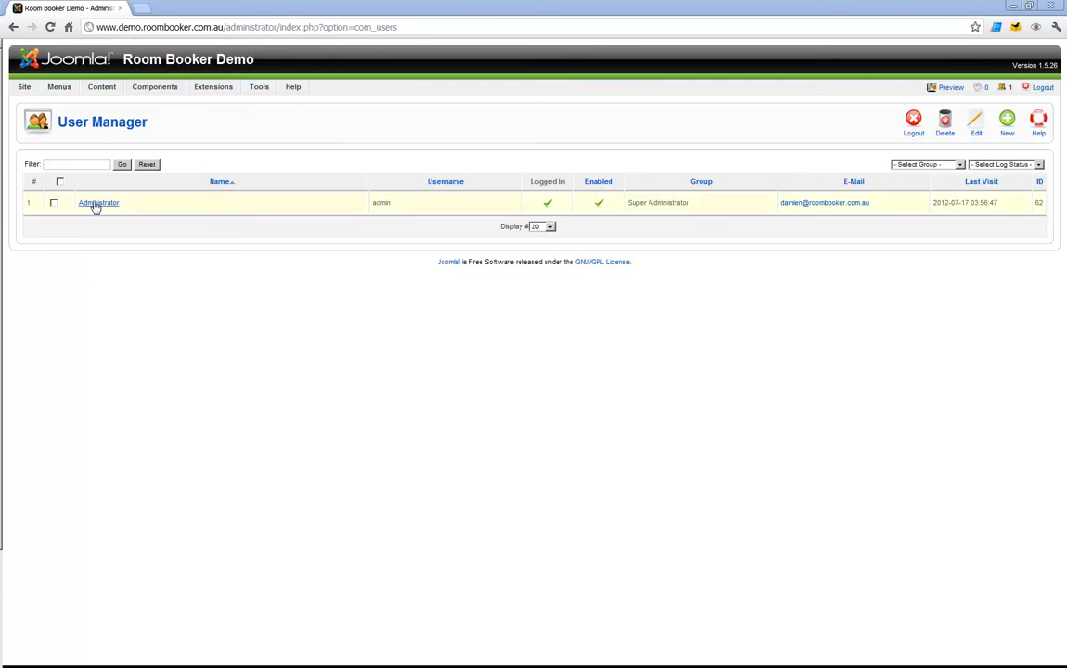
{"action": "mouse_move", "coordinate": [24, 87]}
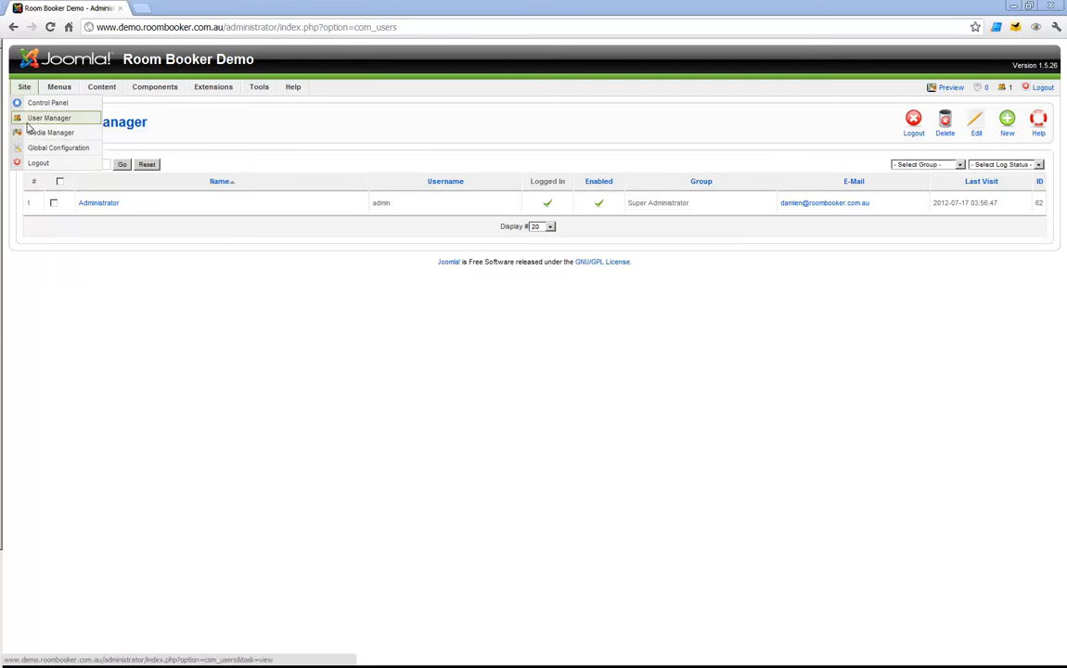
{"action": "left_click", "coordinate": [29, 115]}
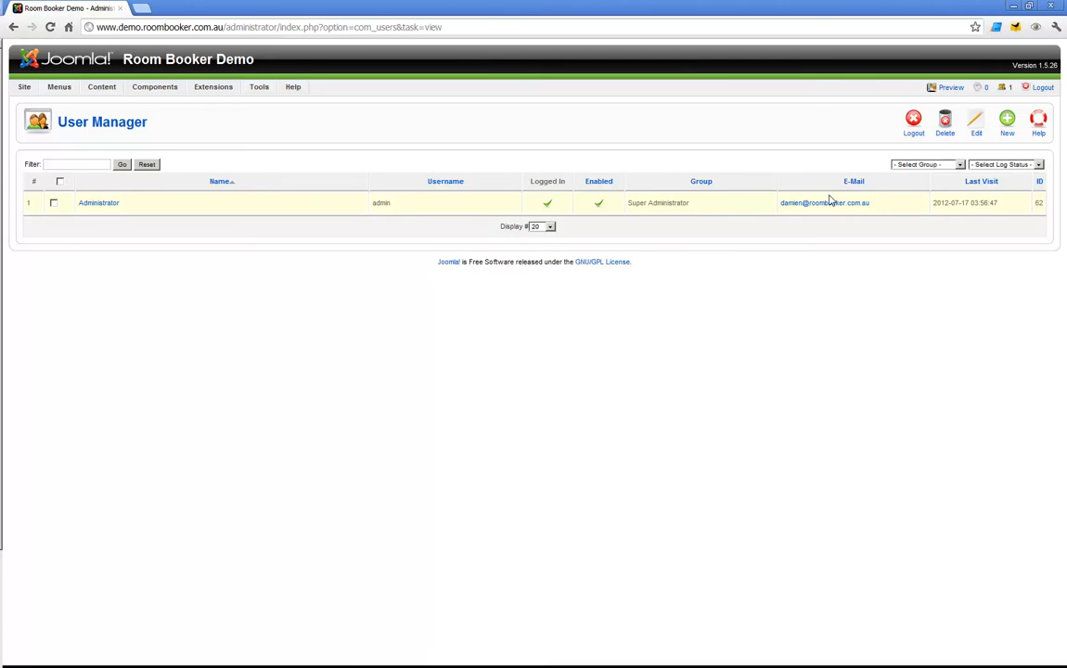
{"action": "left_click", "coordinate": [1006, 121]}
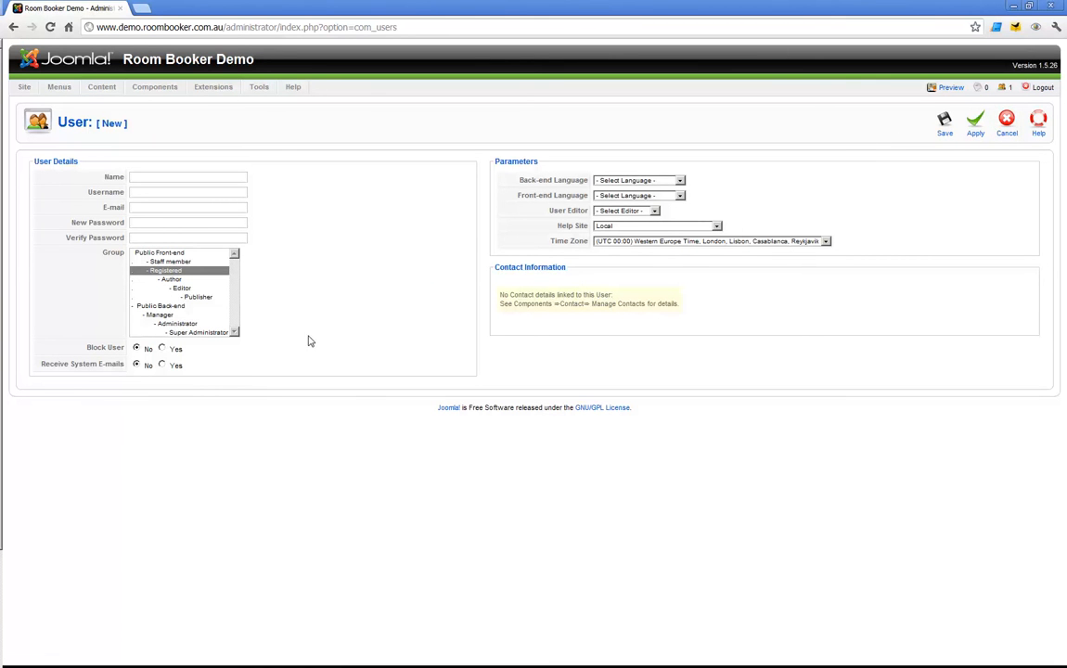
Fill in the new user's full name, username and e-mail address.
{"action": "left_click", "coordinate": [164, 179]}
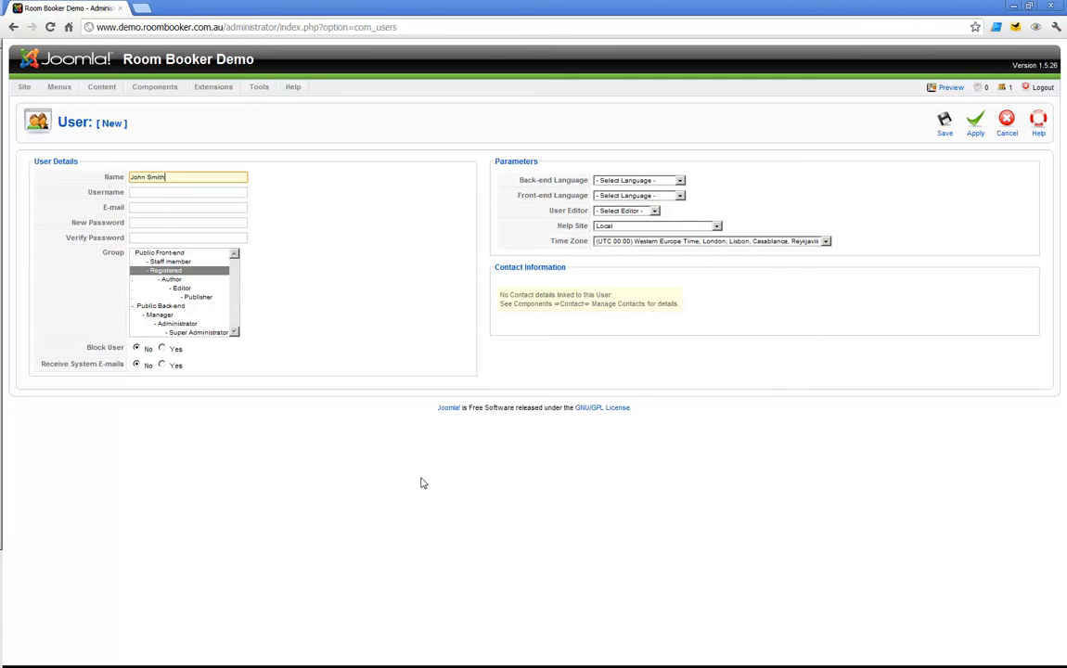
{"action": "left_click", "coordinate": [199, 192]}
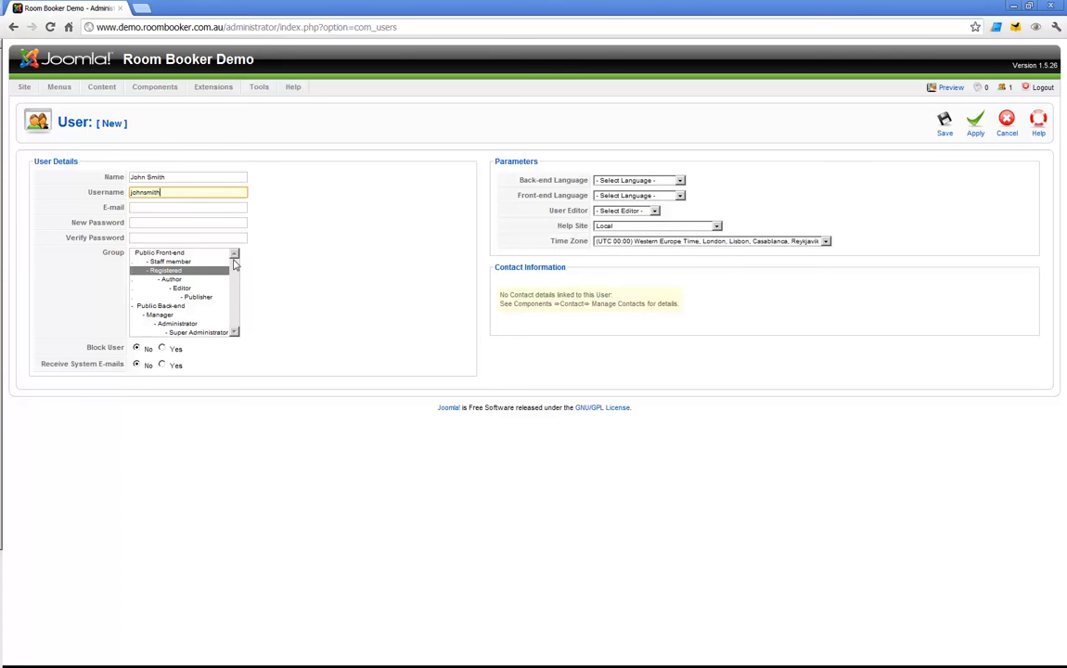
{"action": "left_click", "coordinate": [164, 208]}
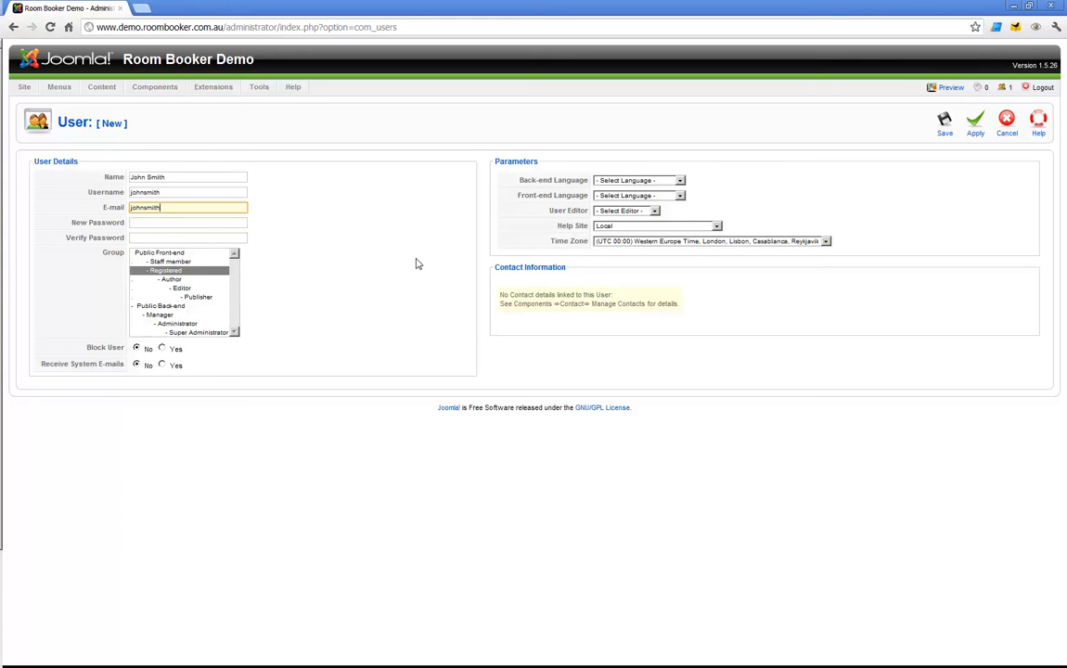
{"action": "type", "text": "@mypractice.com.au"}
Enter the account password, repeat it for verification, and assign the user to the Registered group.
{"action": "key", "text": "Tab"}
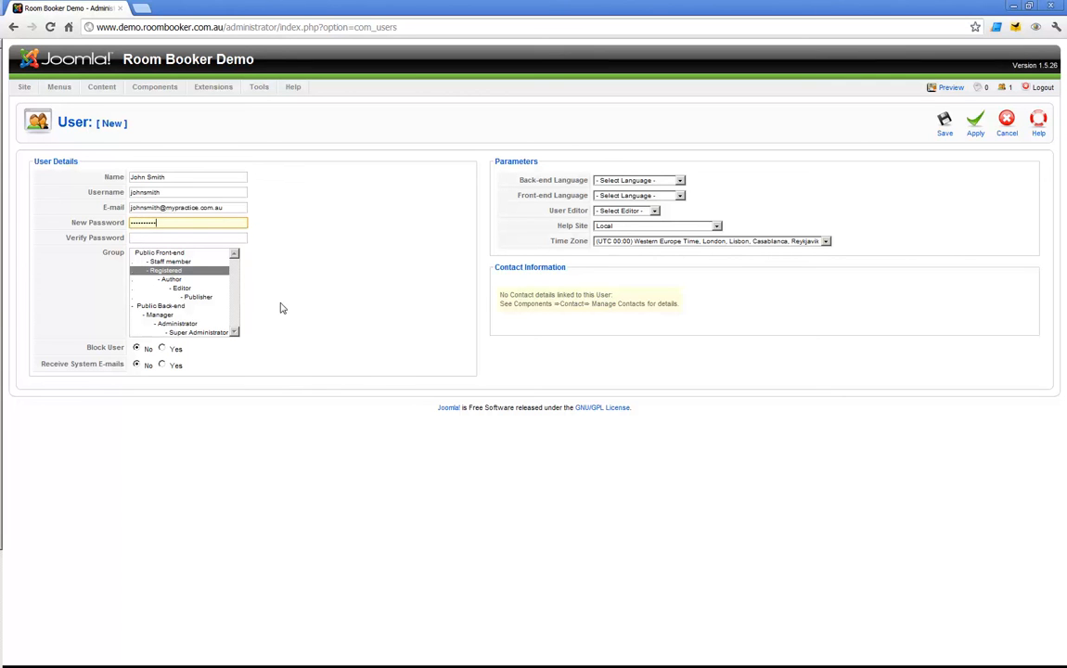
{"action": "left_click", "coordinate": [205, 238]}
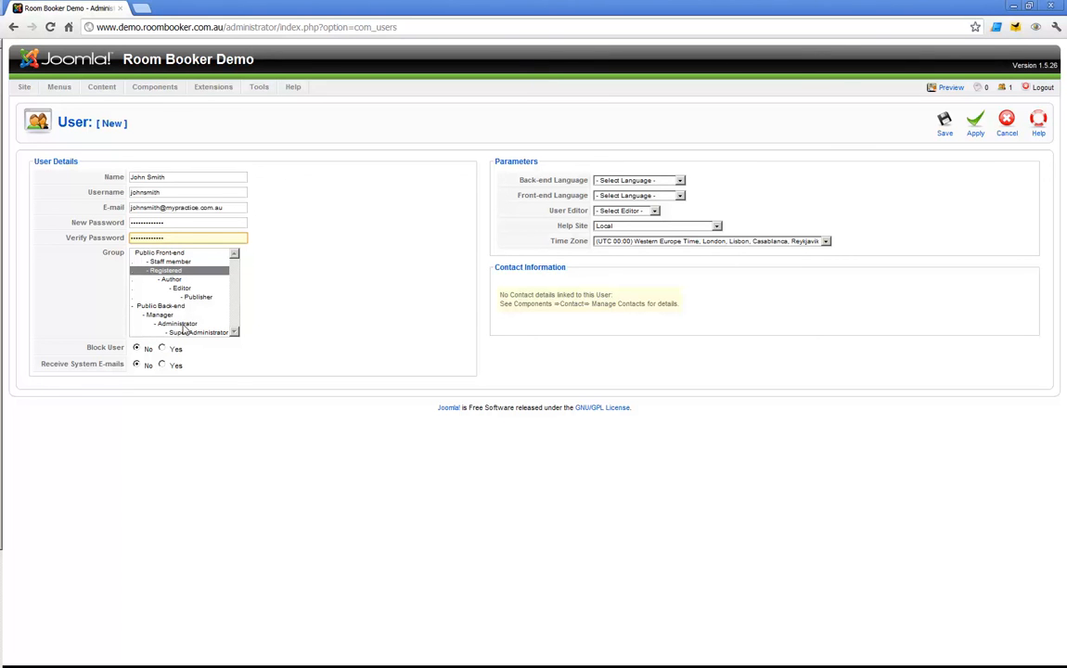
{"action": "left_click", "coordinate": [178, 270]}
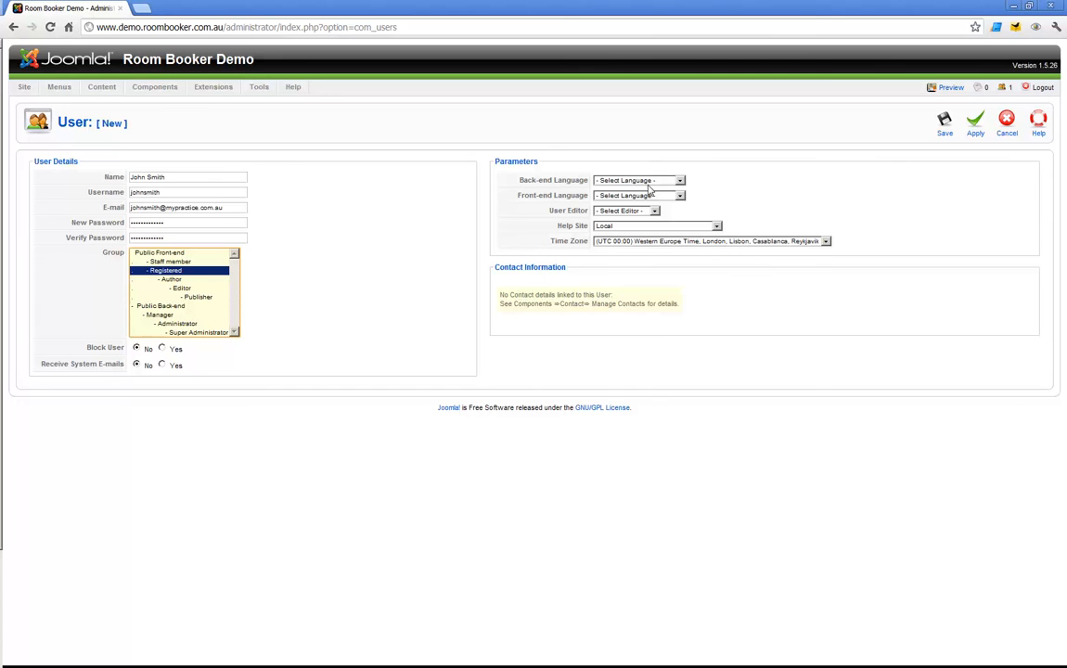
Set the user's time zone to (UTC +10:00) Eastern Australia, Guam, Vladivostok and save the account.
{"action": "left_click", "coordinate": [825, 241]}
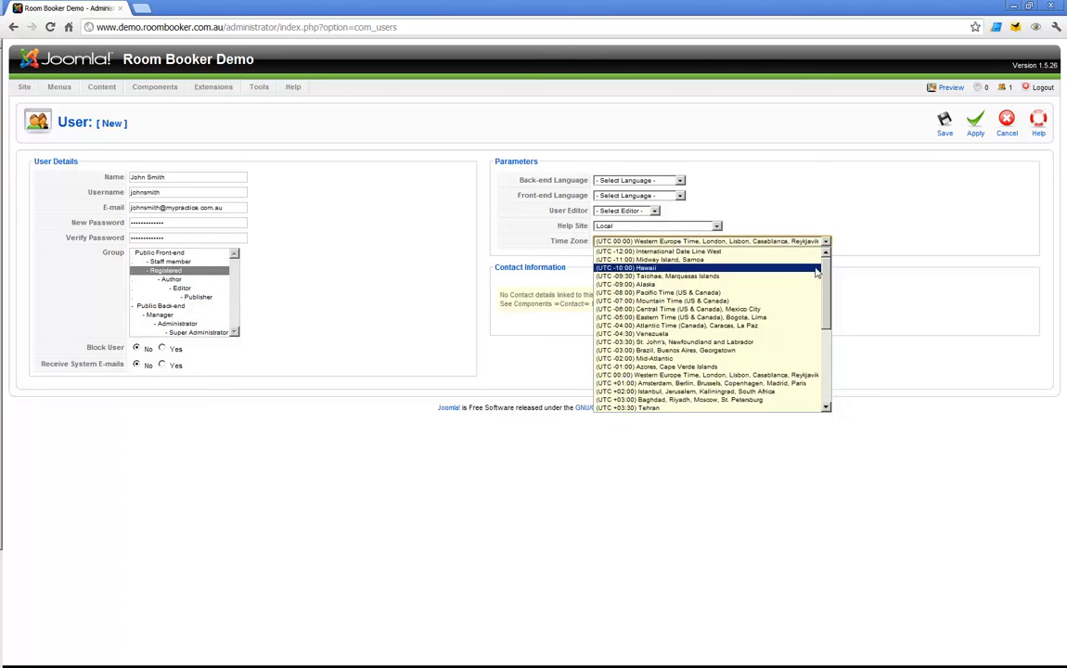
{"action": "scroll", "coordinate": [826, 290], "scroll_direction": "down", "scroll_amount": 1}
{"action": "scroll", "coordinate": [826, 289], "scroll_direction": "down", "scroll_amount": 2}
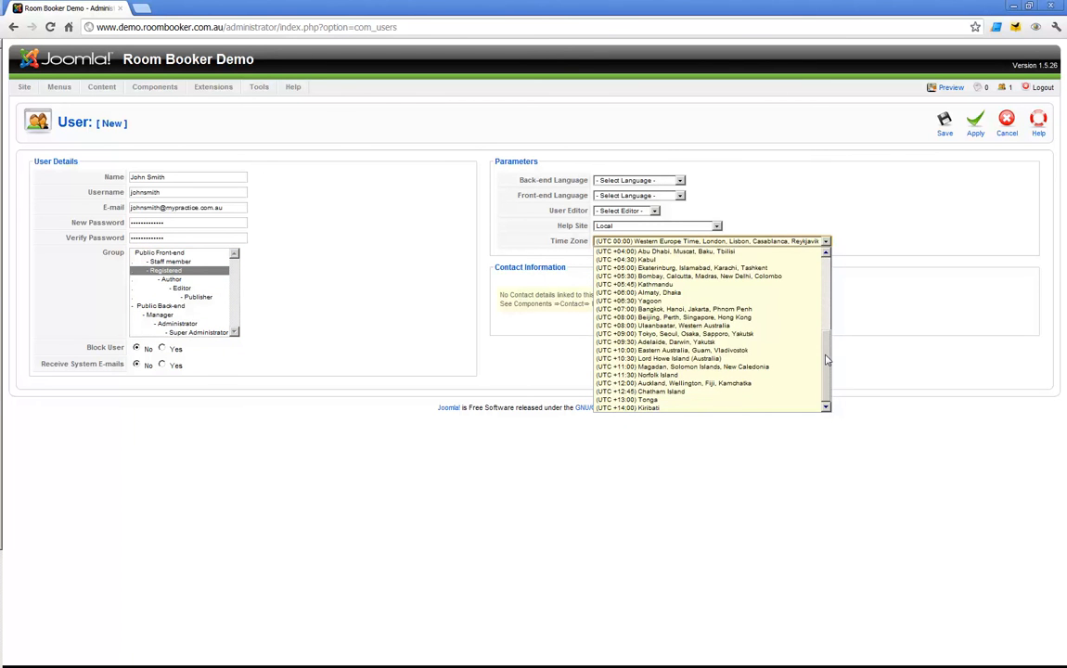
{"action": "left_click", "coordinate": [706, 352]}
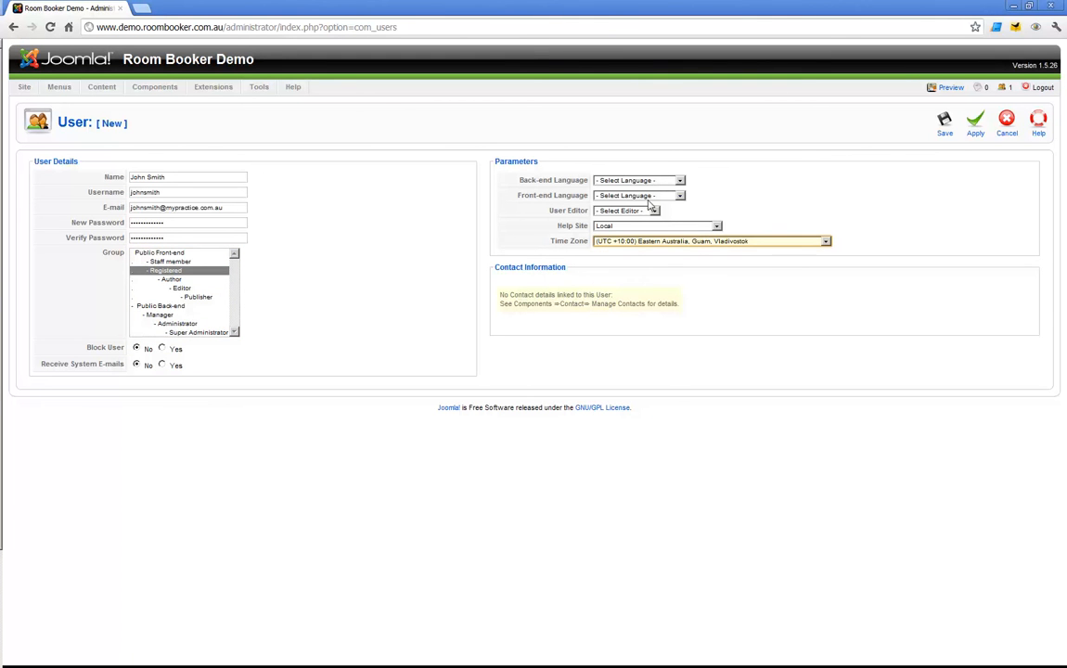
{"action": "left_click", "coordinate": [813, 241]}
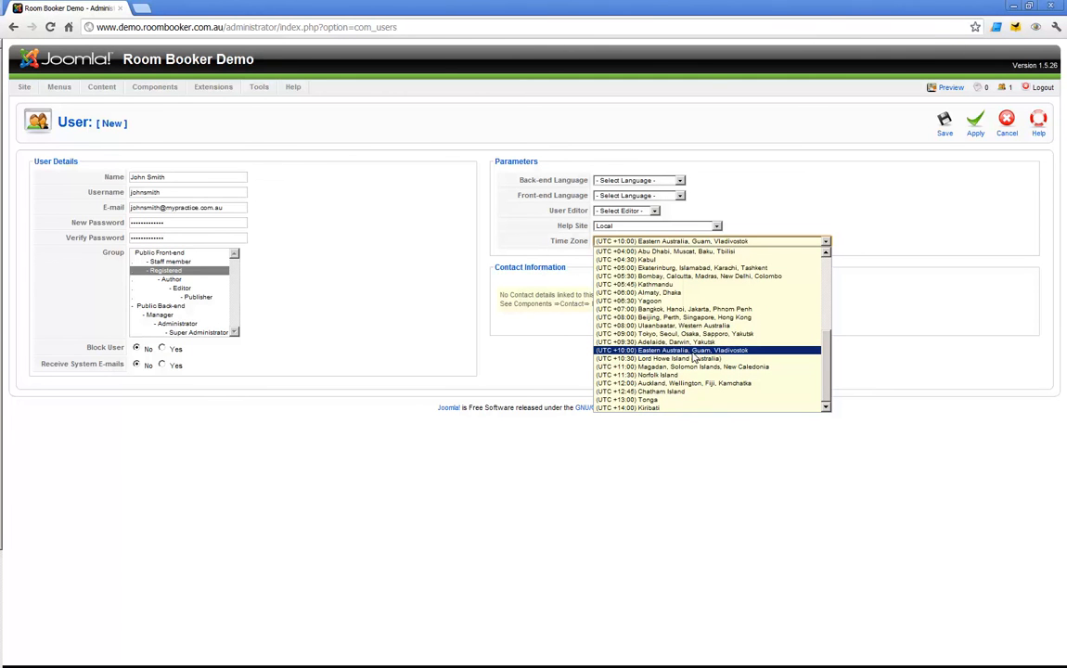
{"action": "left_click", "coordinate": [695, 349]}
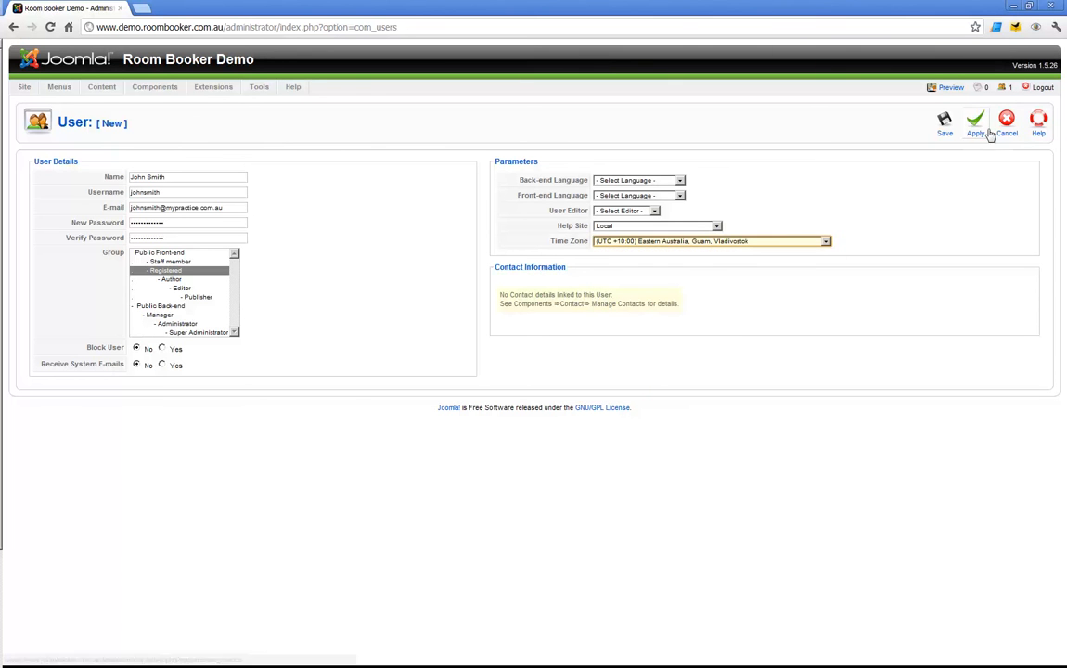
{"action": "left_click", "coordinate": [944, 124]}
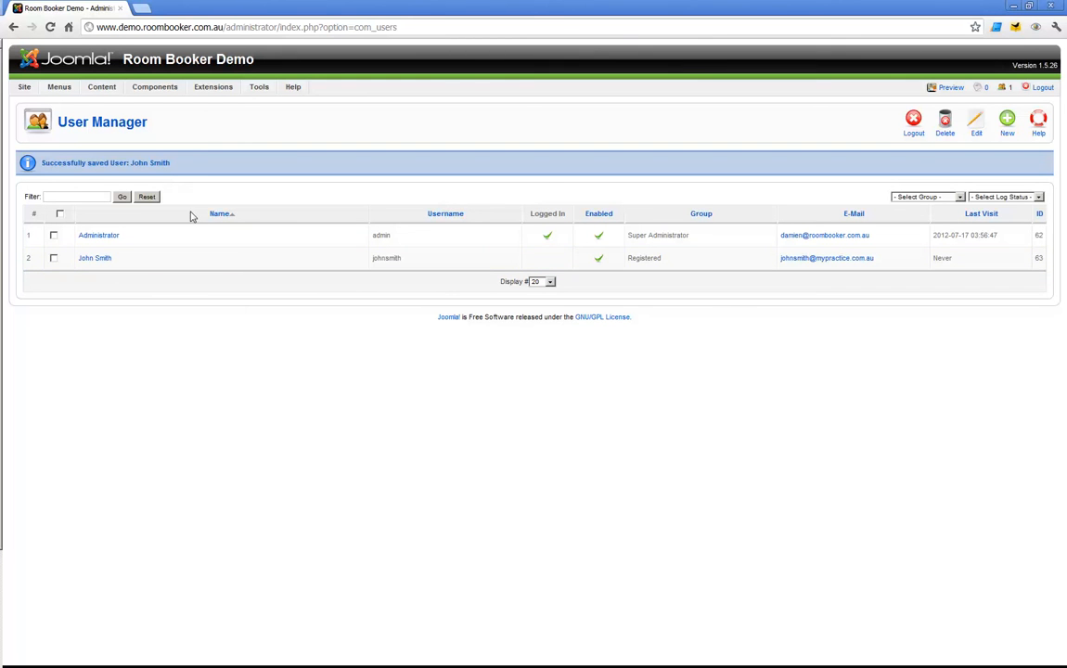
Preview the public site in a new browser tab and log in with the new user's username and password.
{"action": "right_click", "coordinate": [955, 88]}
{"action": "left_click", "coordinate": [984, 95]}
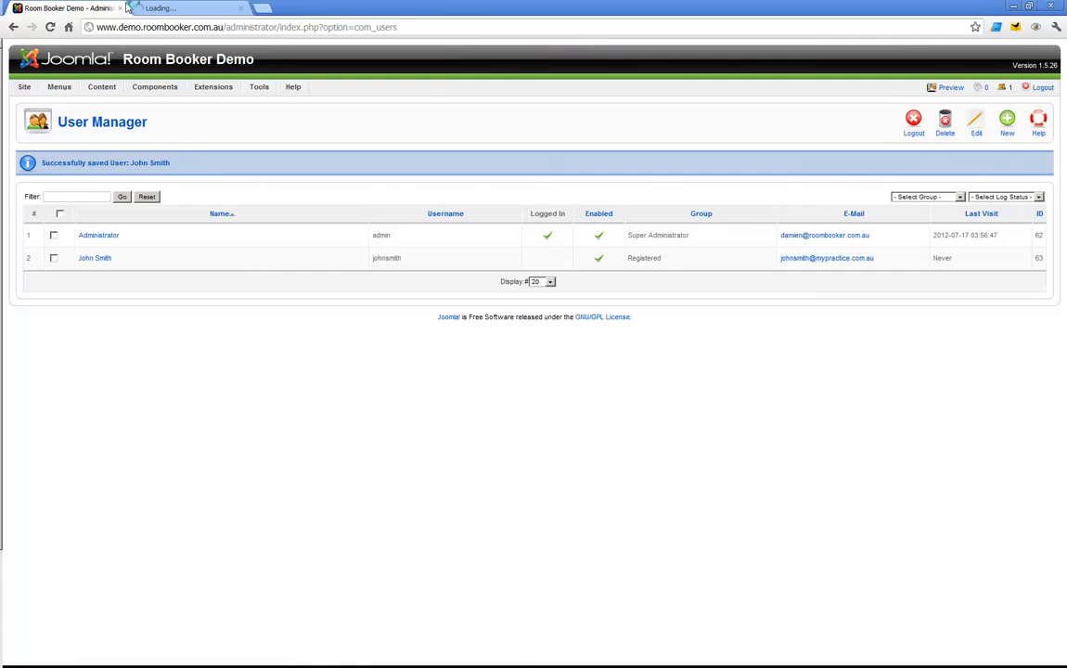
{"action": "left_click", "coordinate": [186, 7]}
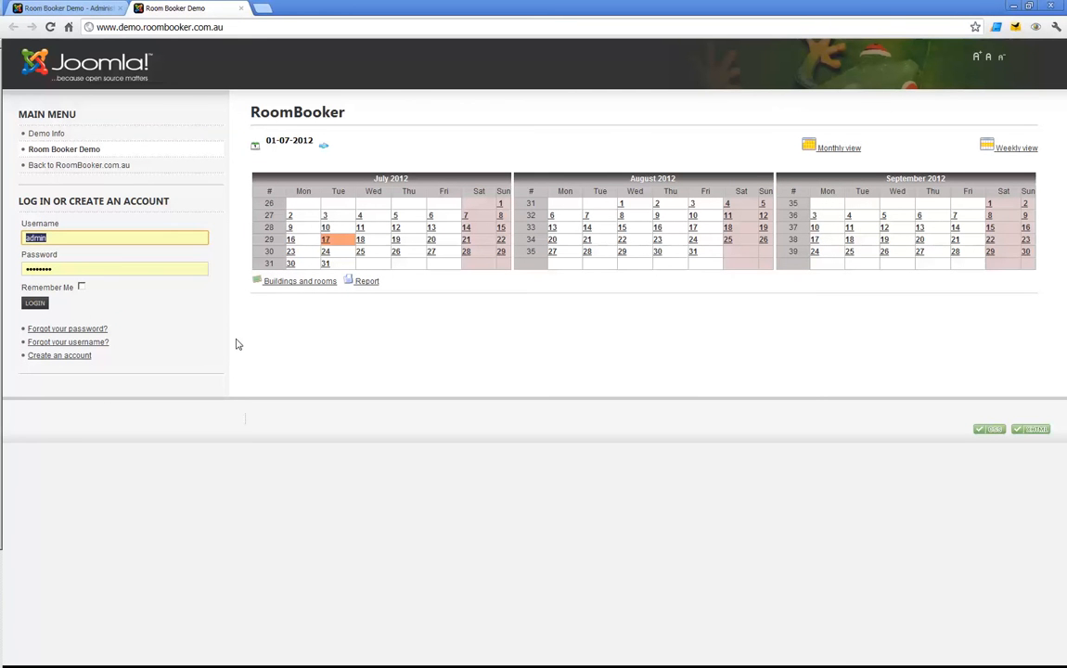
{"action": "type", "text": "johnsmith"}
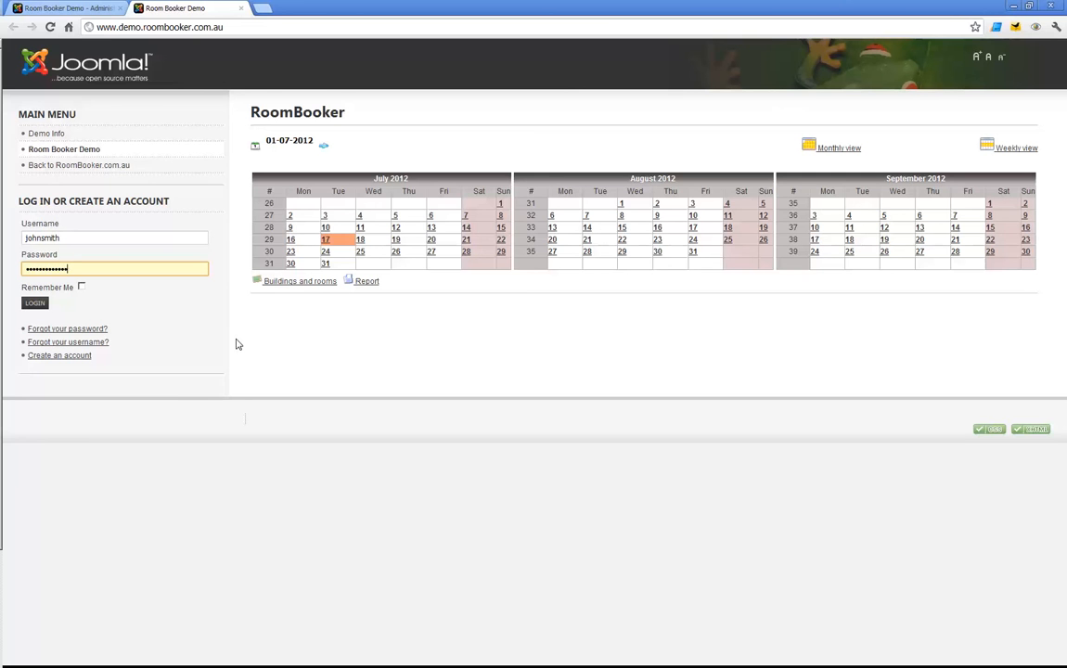
{"action": "left_click", "coordinate": [35, 303]}
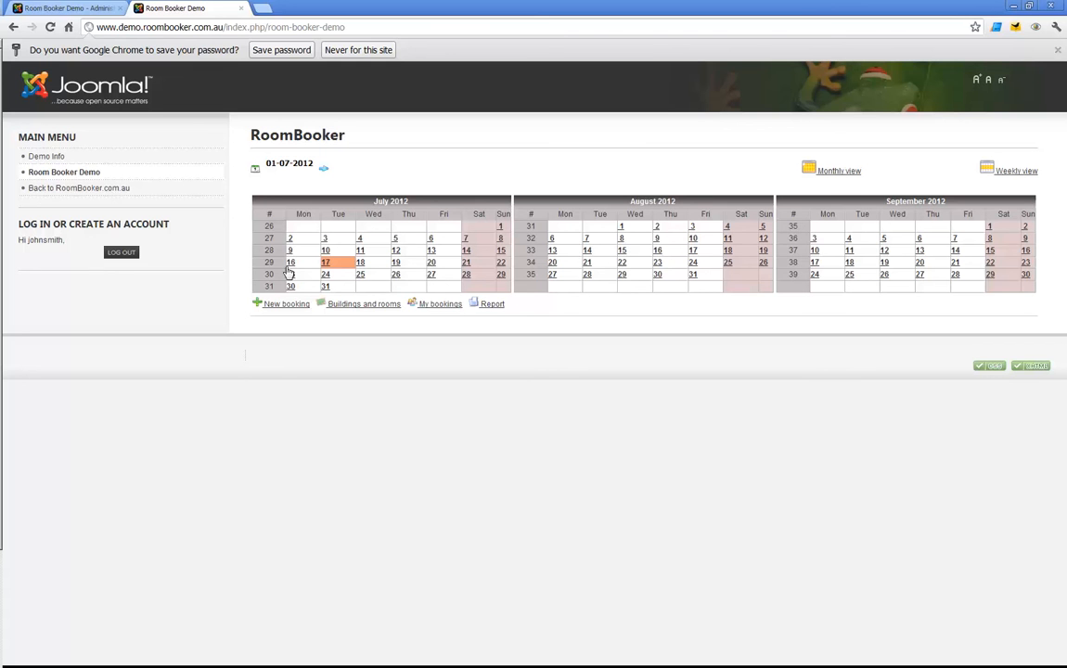
Start a Room 1 booking at 5:00 PM on 17-07-2012 and set its end time to 6:00 PM.
{"action": "left_click", "coordinate": [326, 265]}
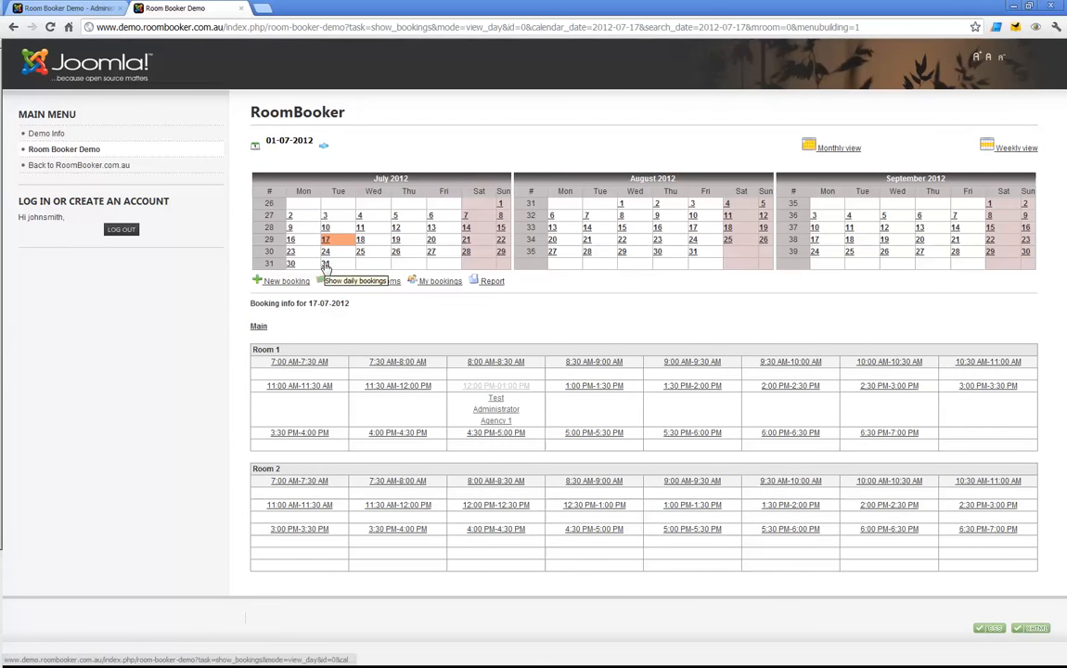
{"action": "left_click", "coordinate": [586, 436]}
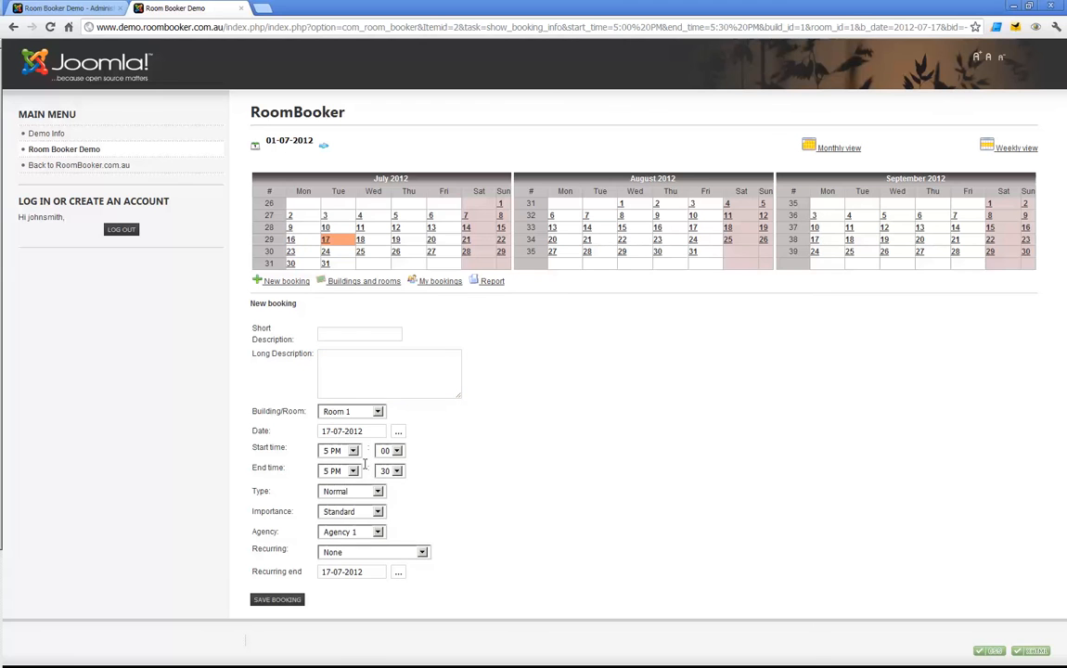
{"action": "left_click", "coordinate": [348, 471]}
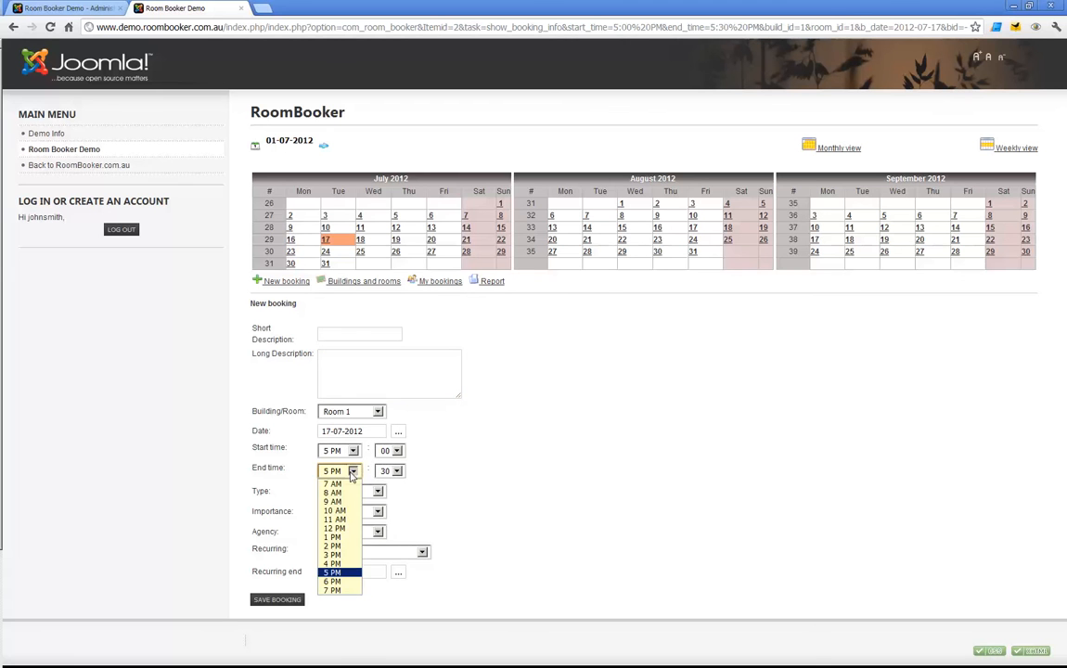
{"action": "left_click", "coordinate": [336, 581]}
{"action": "left_click", "coordinate": [392, 471]}
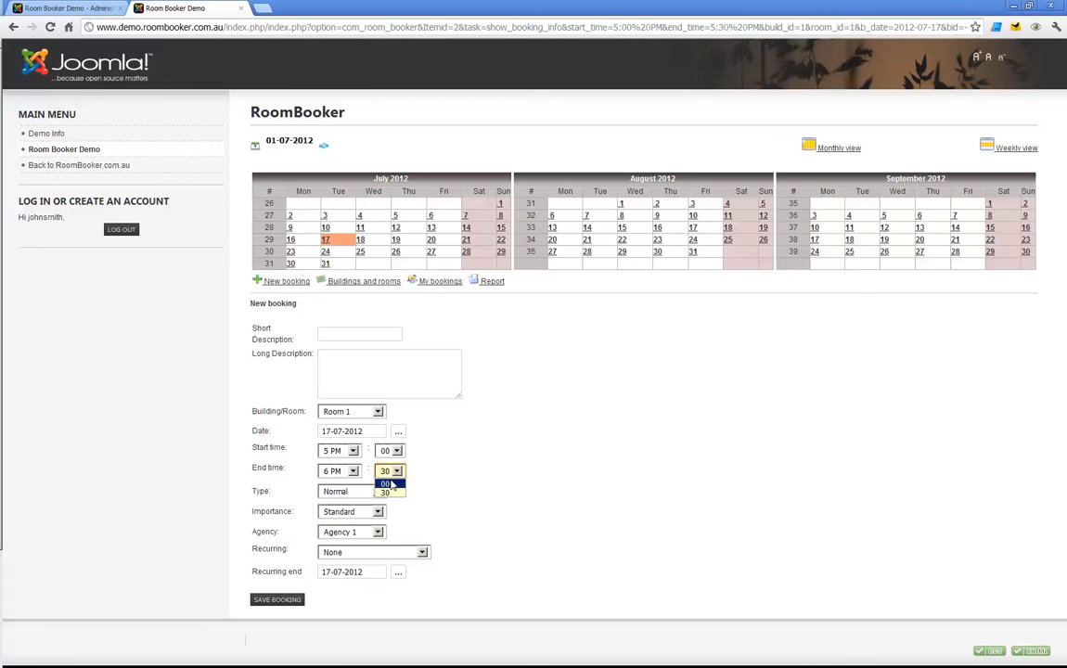
{"action": "left_click", "coordinate": [385, 482]}
Enter the user's first name followed by "new" as short description, save the booking, and show the daily bookings for 17-07-2012.
{"action": "left_click", "coordinate": [284, 600]}
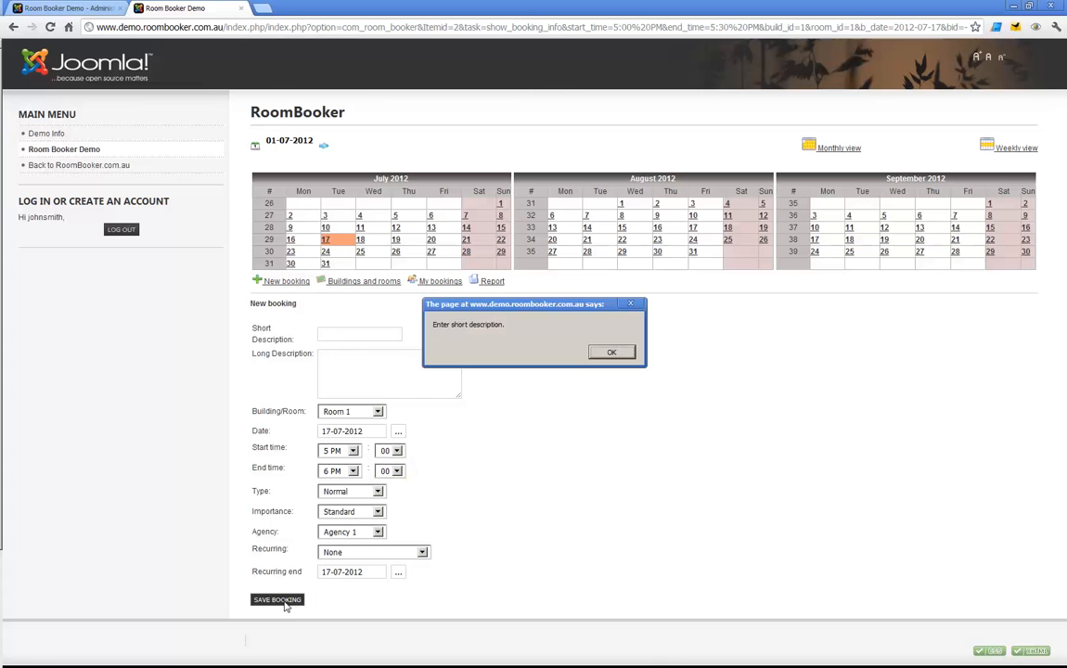
{"action": "left_click", "coordinate": [612, 353]}
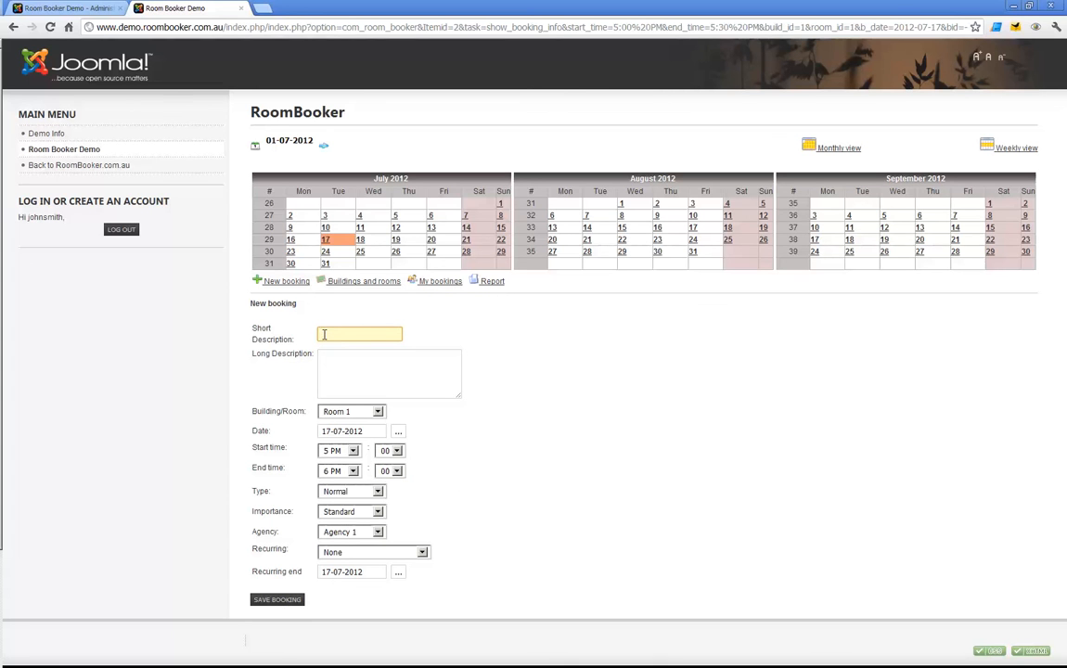
{"action": "type", "text": "John new"}
{"action": "left_click", "coordinate": [283, 599]}
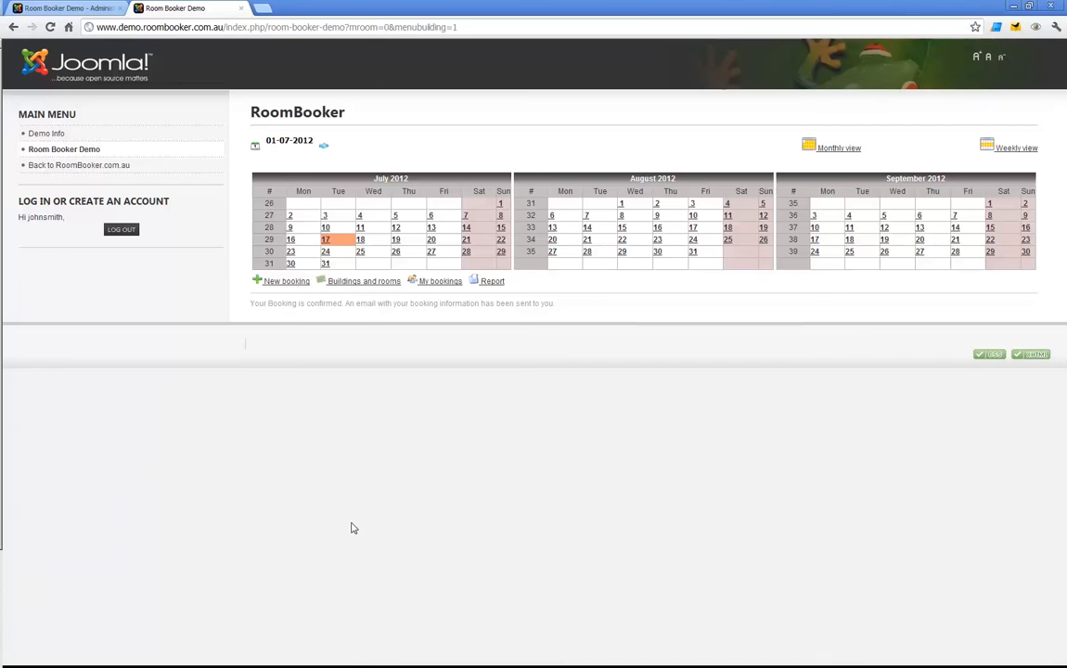
{"action": "left_click", "coordinate": [326, 240]}
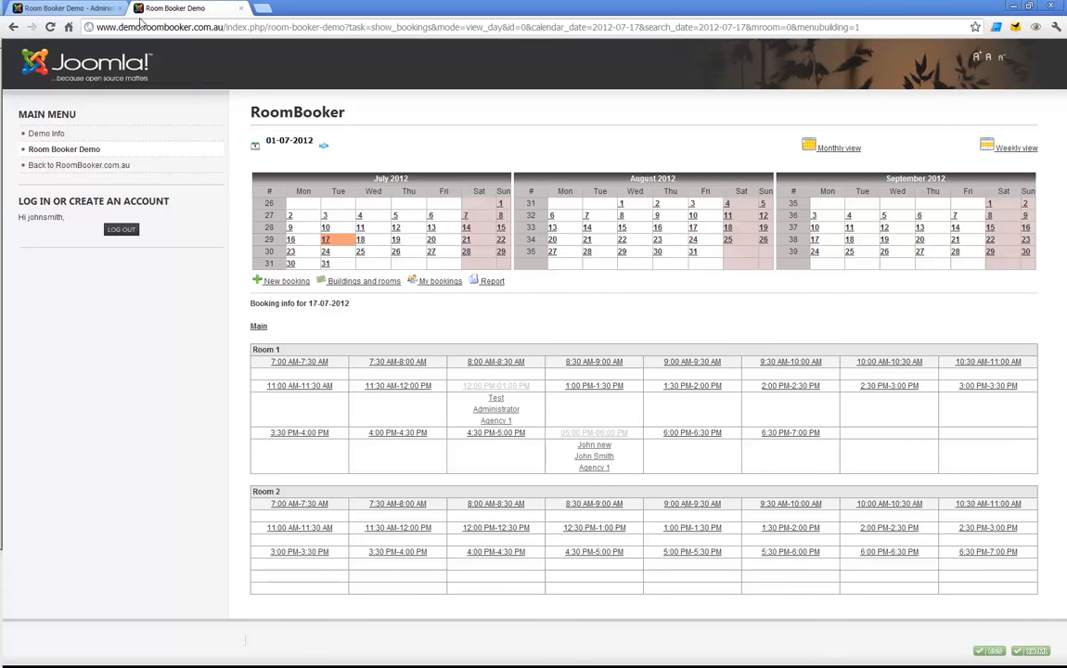
Return to the administrator's User Manager and delete the newly created Registered user.
{"action": "left_click", "coordinate": [81, 8]}
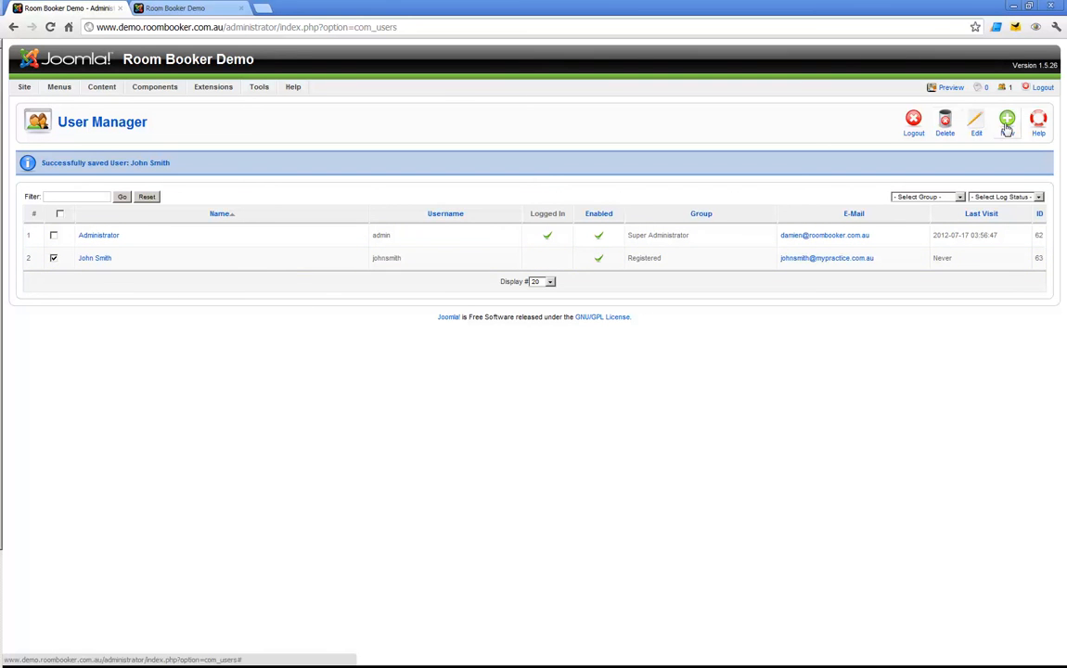
{"action": "left_click", "coordinate": [949, 127]}
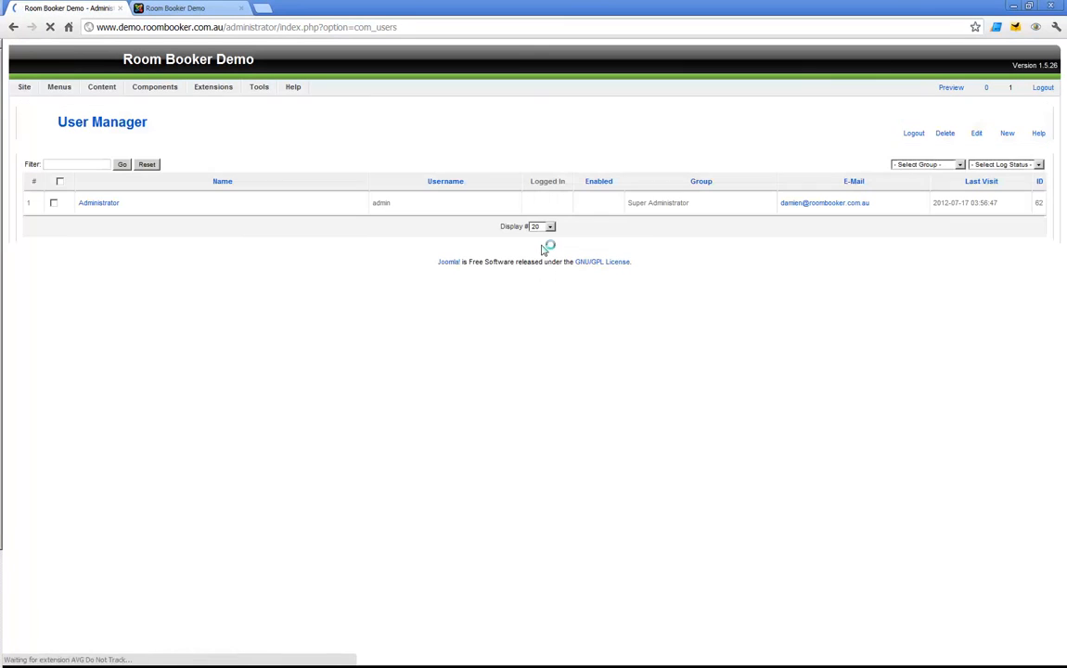